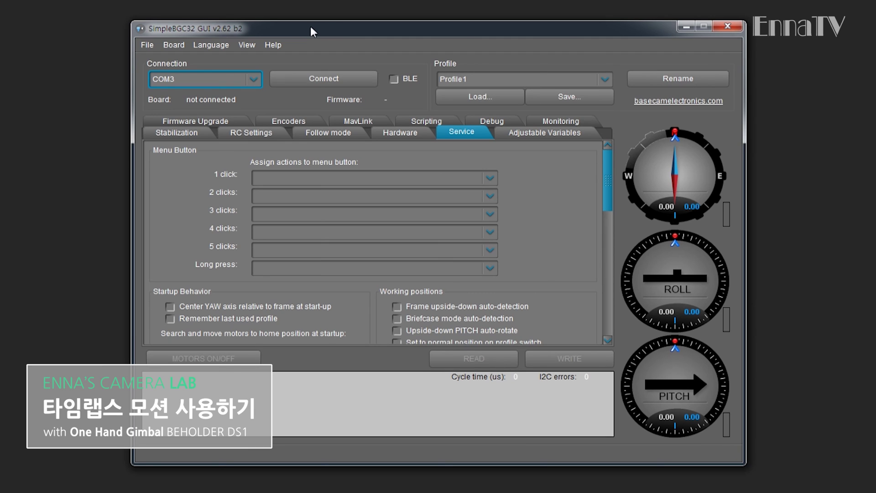
# - Connect to the gimbal board through the COM3 port and dismiss the version mismatch notice
pyautogui.click(254, 79)
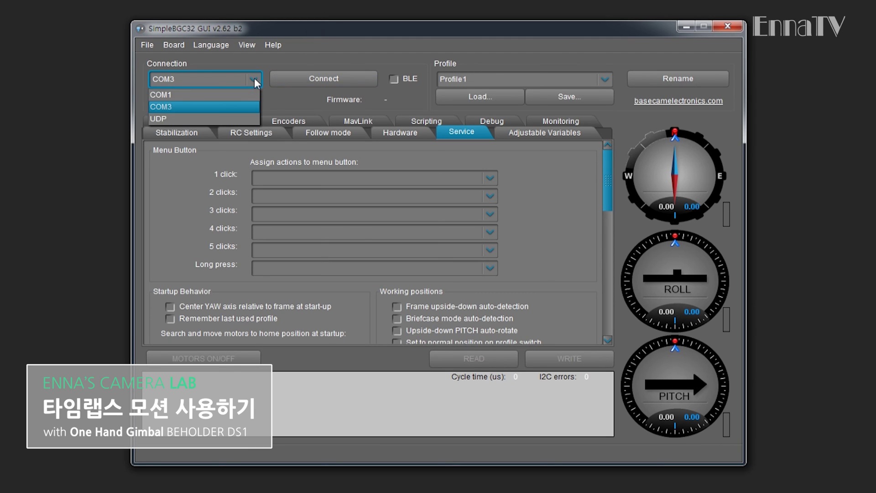
pyautogui.click(202, 107)
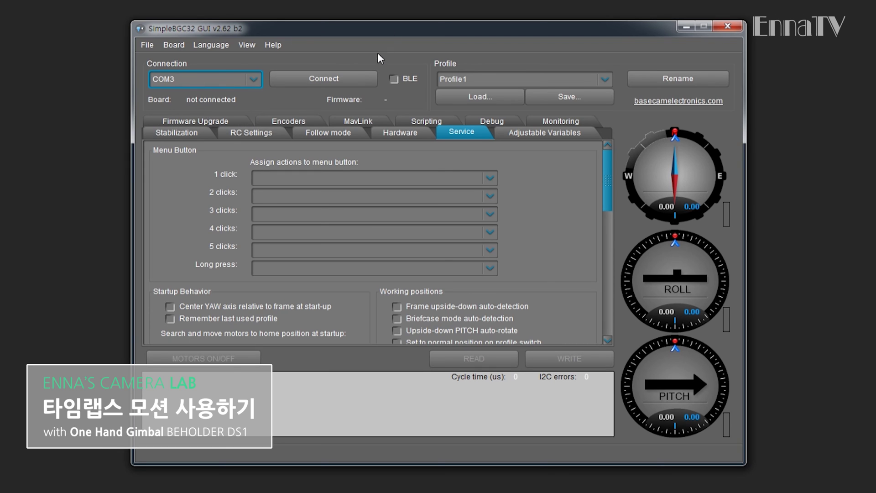
pyautogui.click(324, 79)
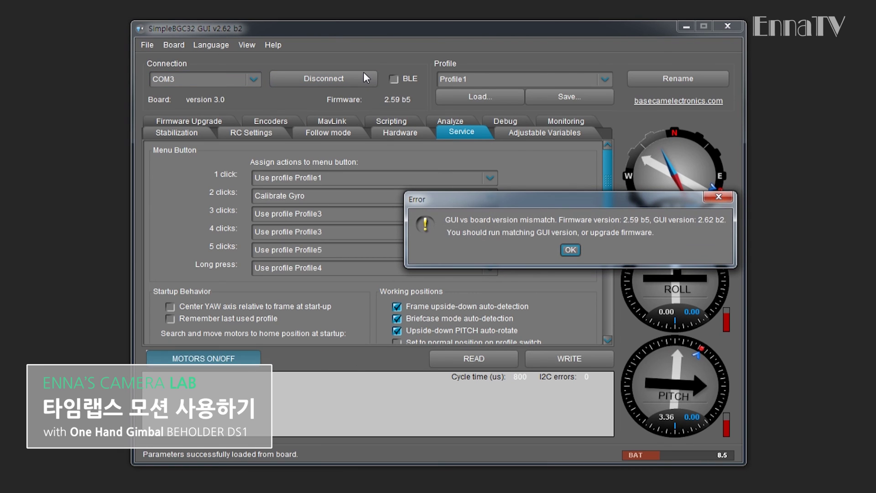
pyautogui.moveTo(563, 198); pyautogui.dragTo(409, 165)
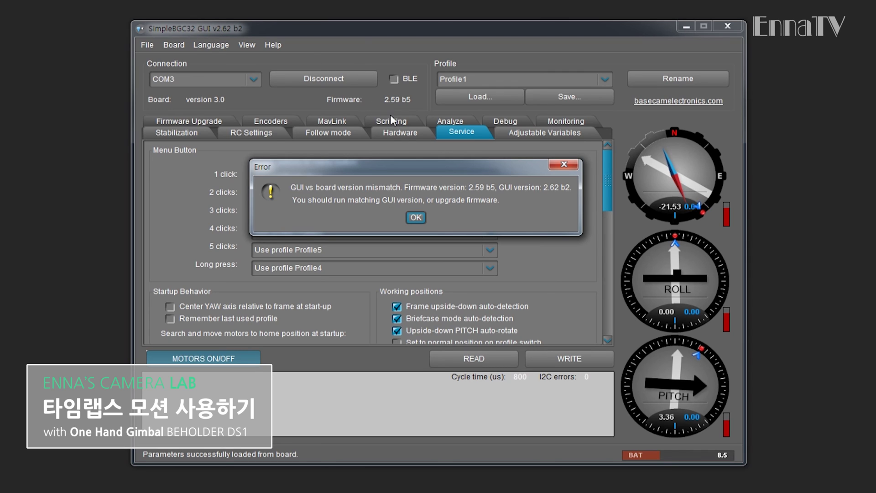
pyautogui.click(415, 217)
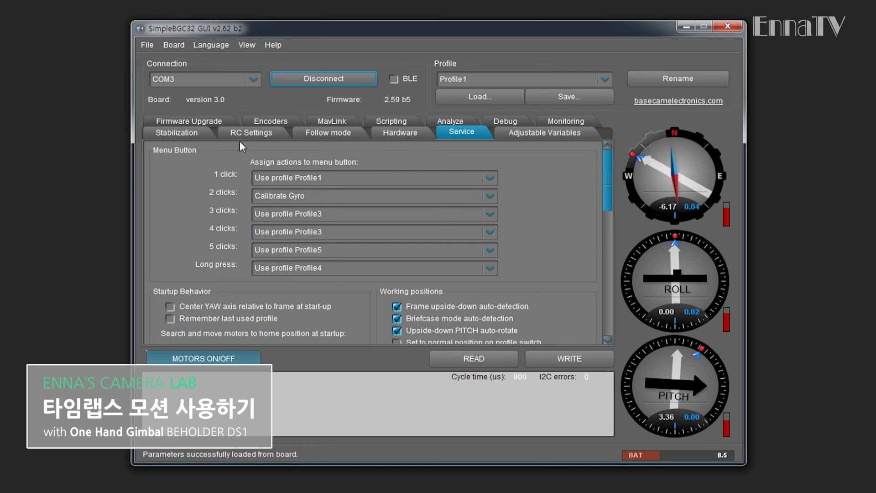
# - Check online for the latest firmware with beta versions included, dismiss the update notice, and inspect the GUI download link in the release notes
pyautogui.click(190, 119)
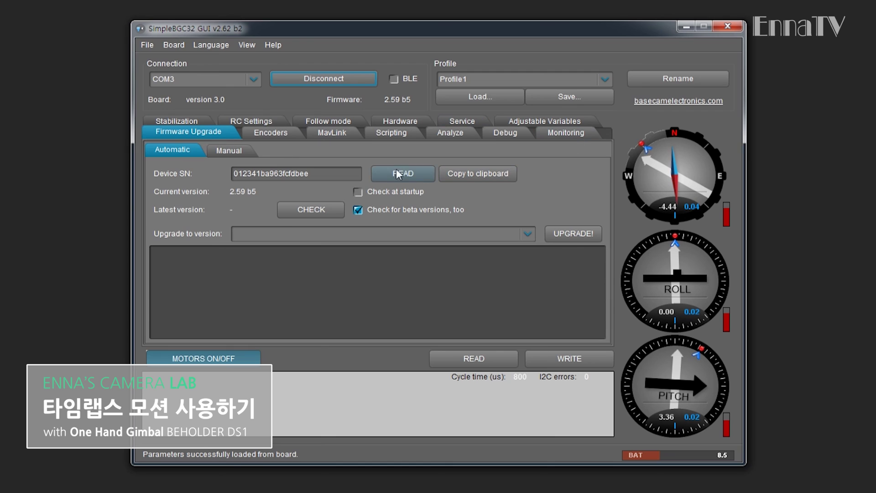
pyautogui.click(185, 130)
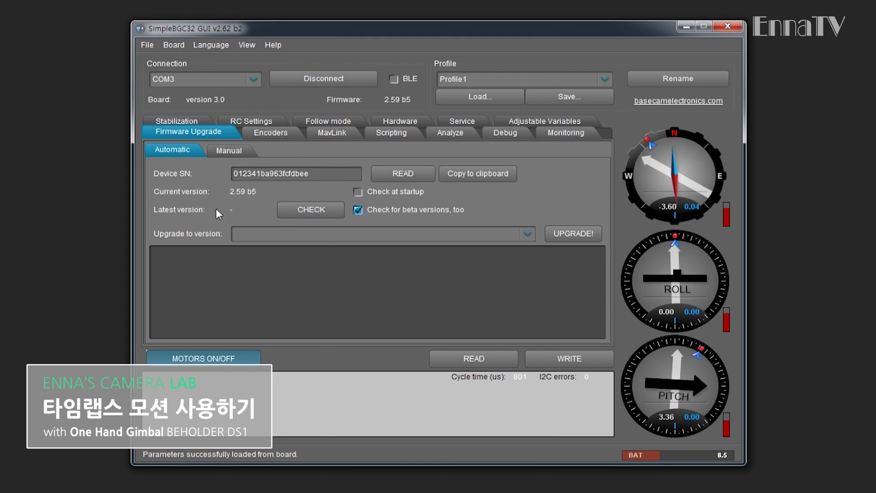
pyautogui.click(358, 209)
pyautogui.click(312, 210)
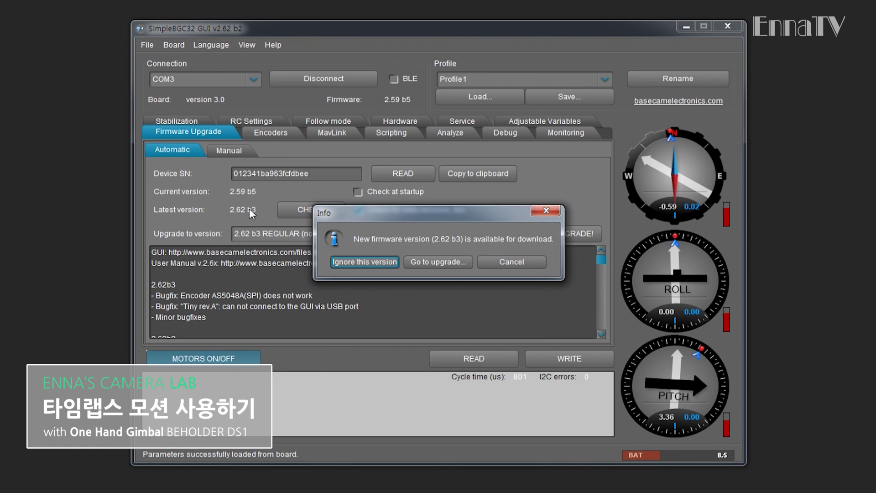
pyautogui.moveTo(451, 215); pyautogui.dragTo(506, 300)
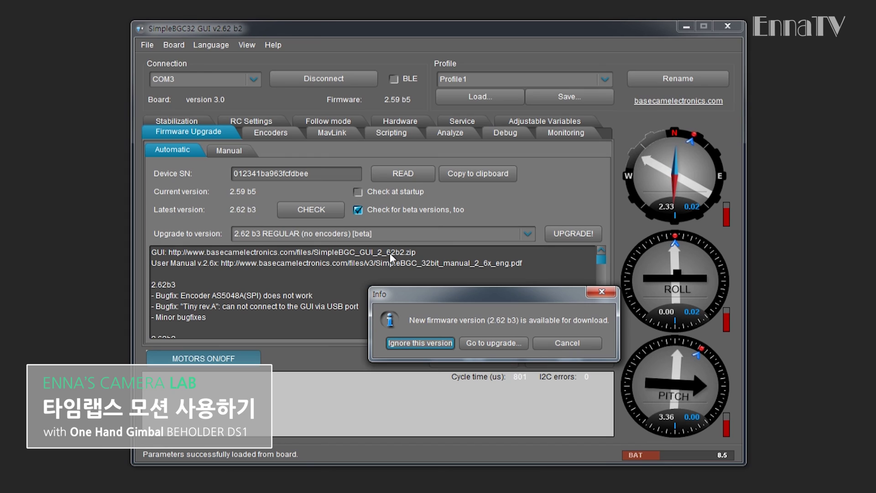
pyautogui.click(573, 343)
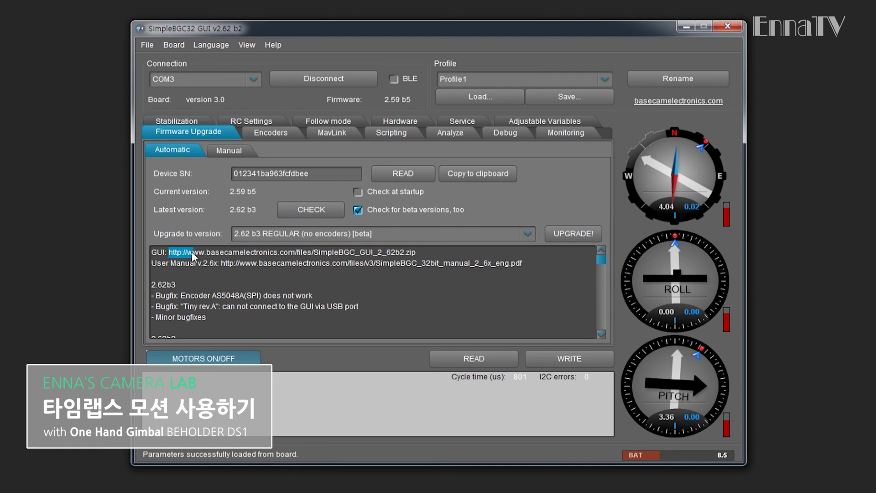
pyautogui.moveTo(272, 251); pyautogui.dragTo(362, 250)
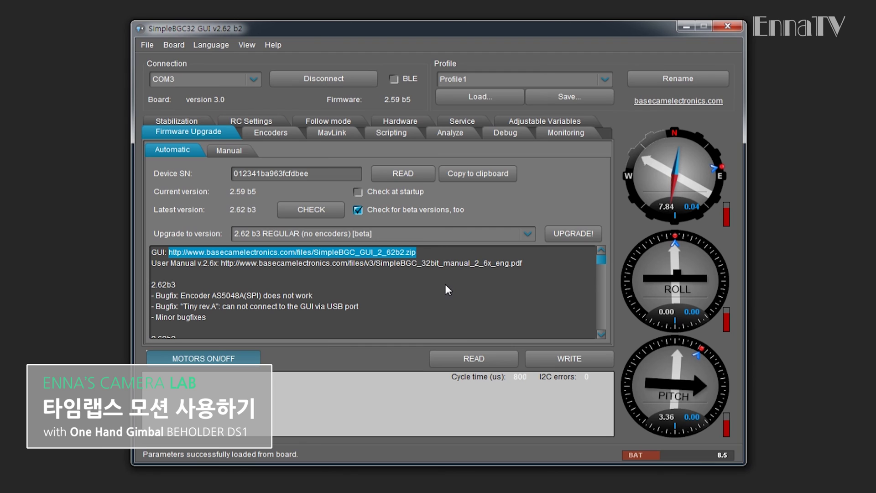
pyautogui.click(448, 251)
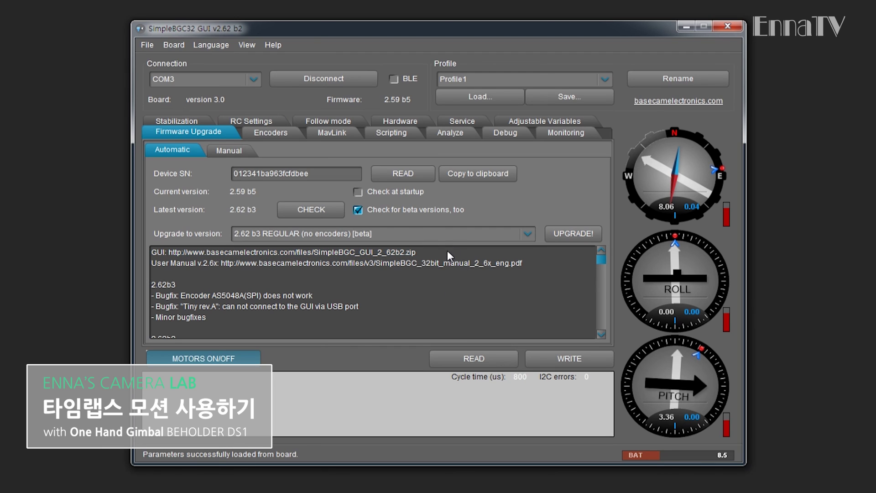
# - Upgrade the board firmware to 2.62 b3 REGULAR (no encoders) [beta], skipping the registration form
pyautogui.click(528, 234)
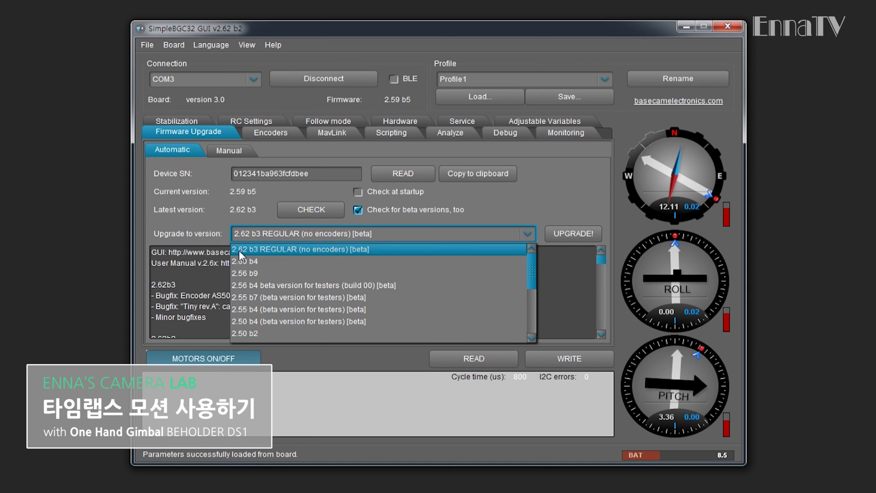
pyautogui.click(399, 249)
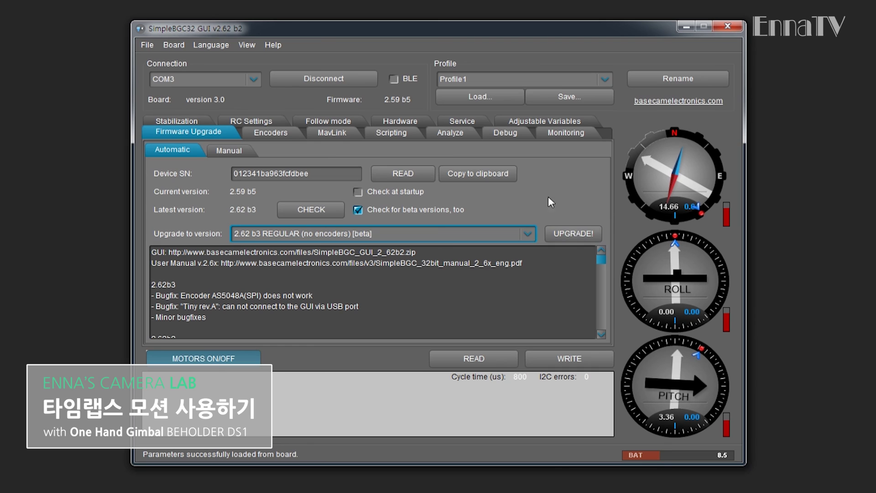
pyautogui.click(573, 235)
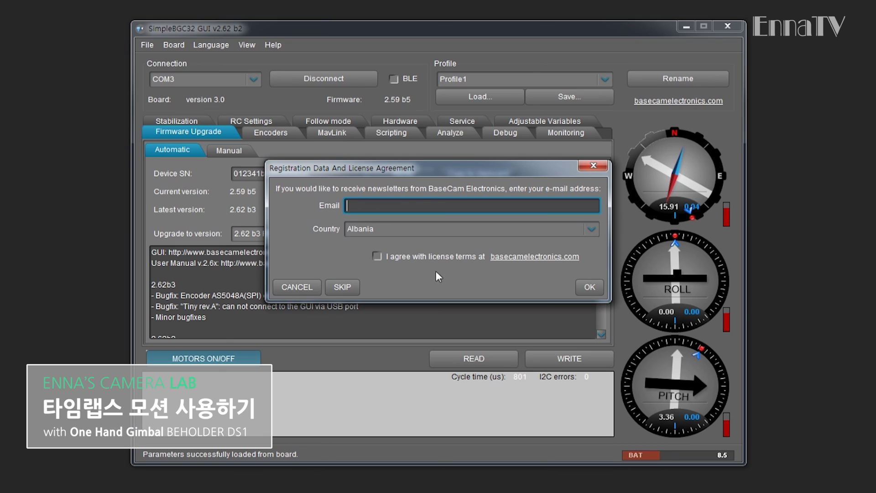
pyautogui.click(340, 287)
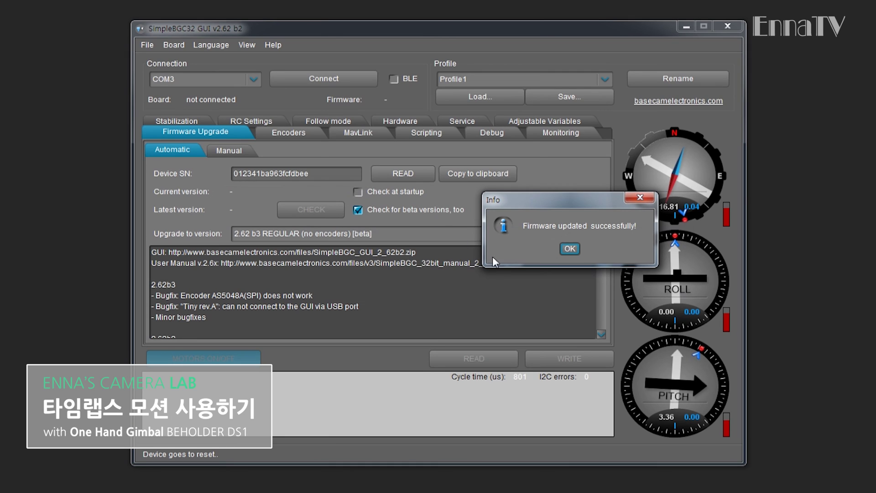
pyautogui.click(570, 249)
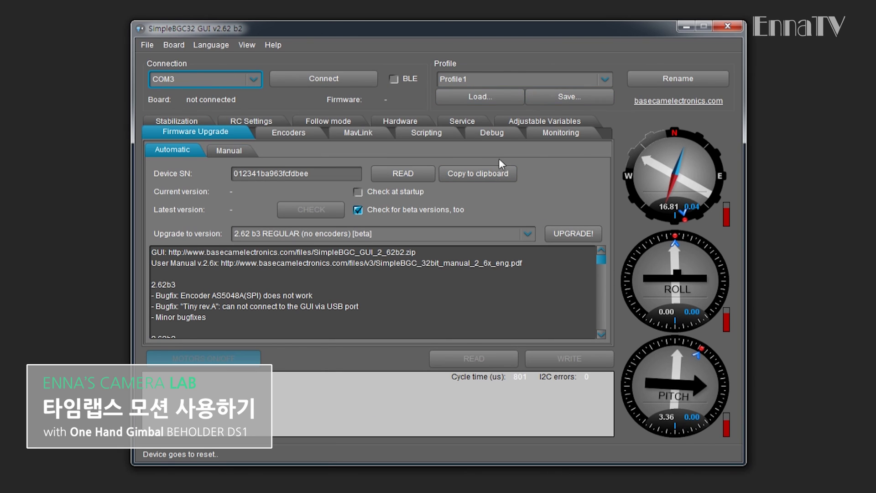
# - Switch the interface view level to Basic and back to Developer
pyautogui.click(249, 45)
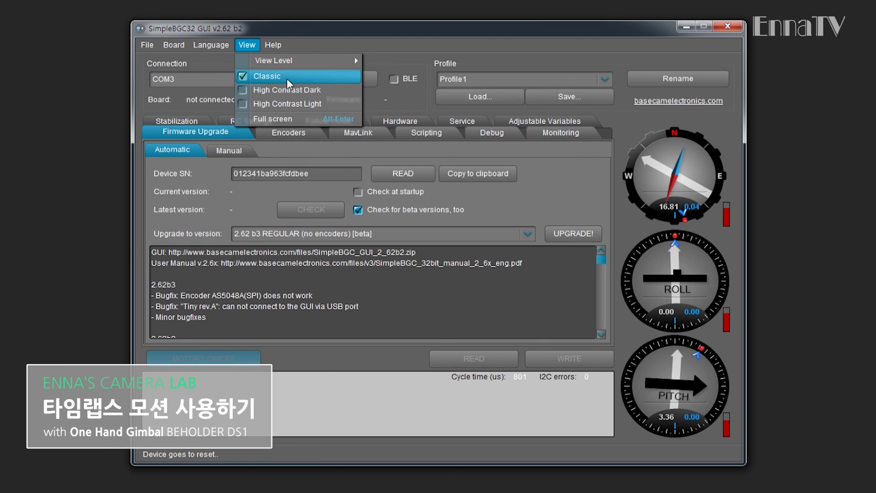
pyautogui.moveTo(289, 64)
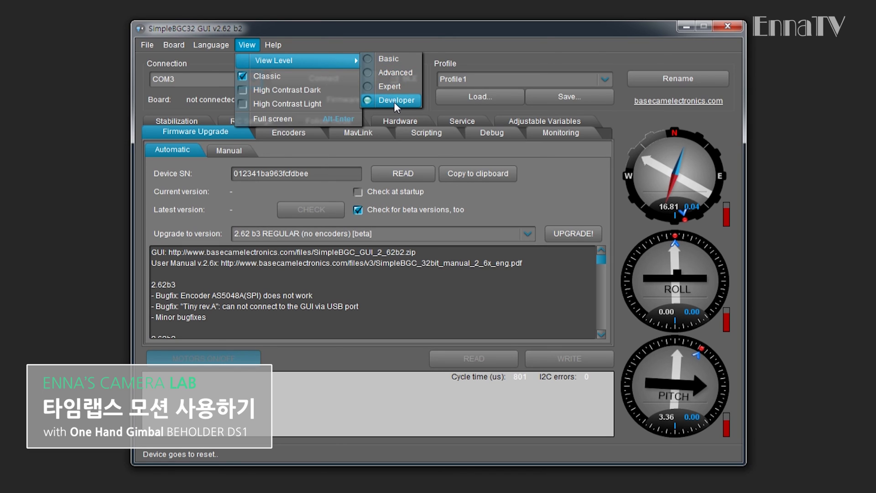
pyautogui.click(383, 60)
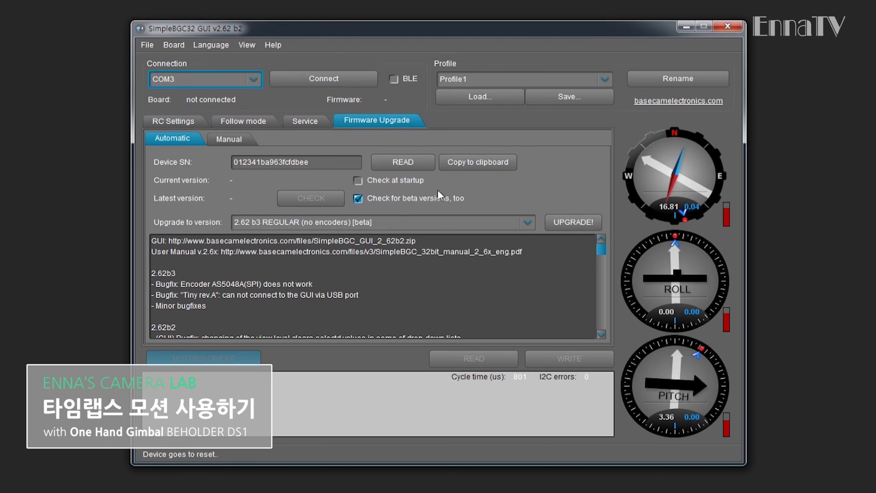
pyautogui.click(242, 42)
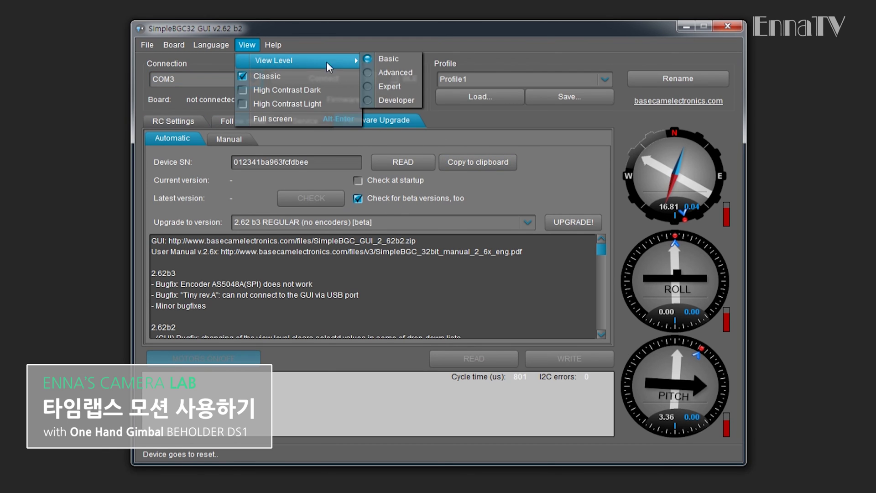
pyautogui.click(405, 101)
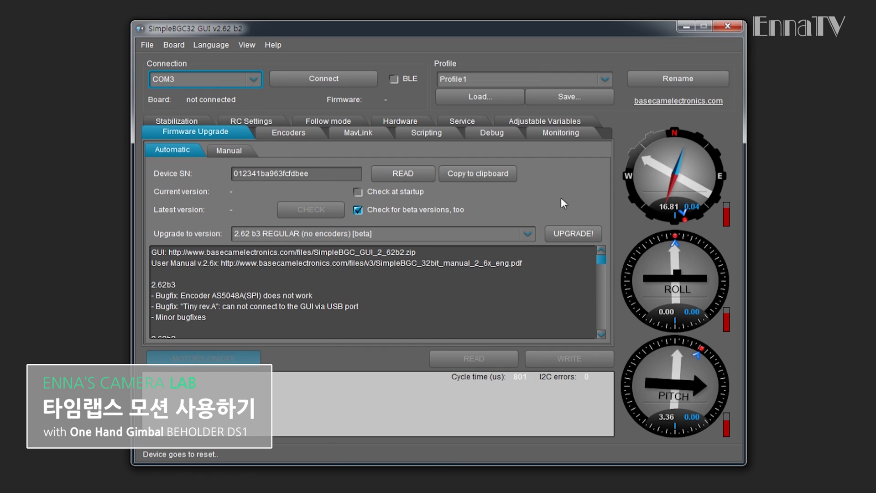
# - Reconnect to the upgraded board and show its Service settings with the menu button assignments
pyautogui.click(327, 79)
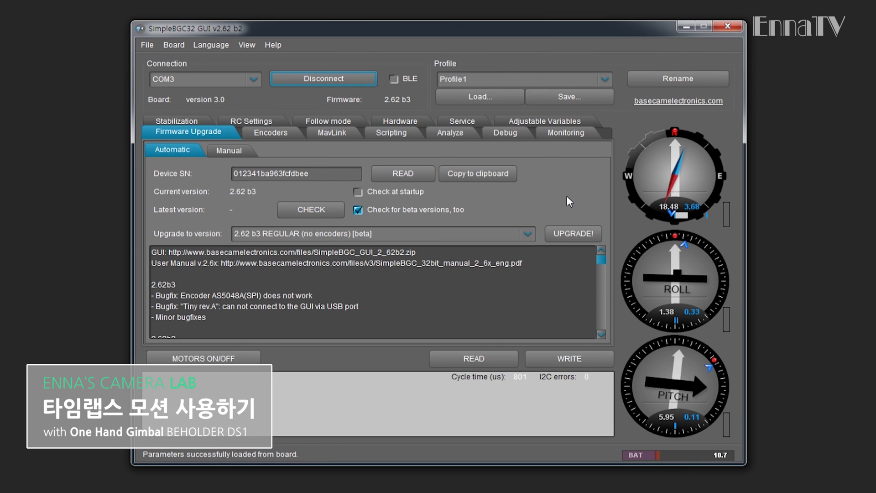
pyautogui.click(462, 121)
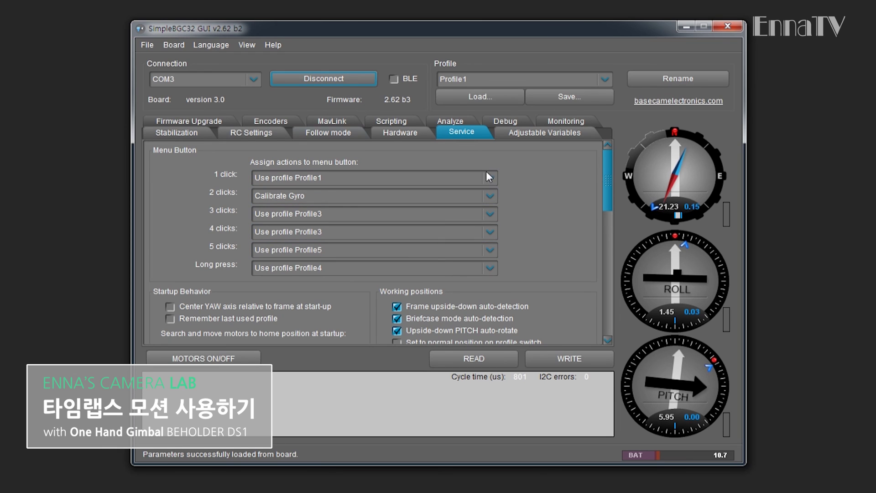
# - Look over the profile saving options, and switch the active profile to Profile3 and back to Profile1
pyautogui.click(150, 44)
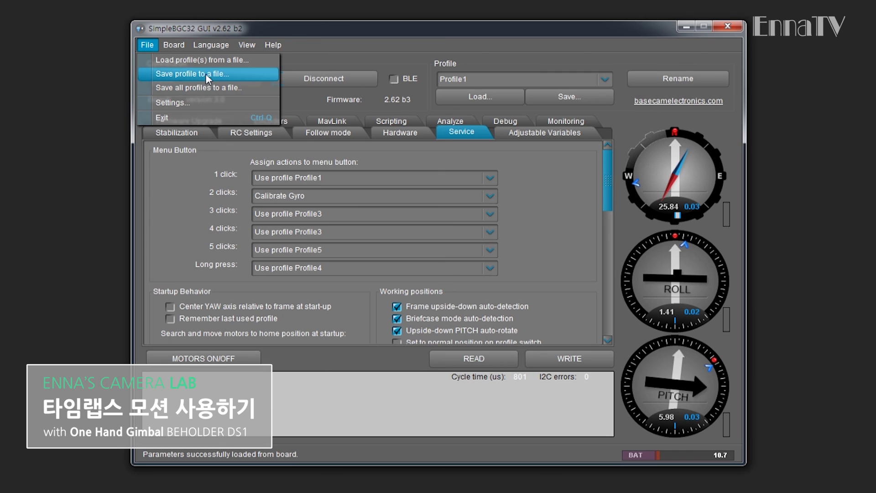
pyautogui.click(604, 79)
pyautogui.click(606, 82)
pyautogui.click(607, 76)
pyautogui.click(571, 116)
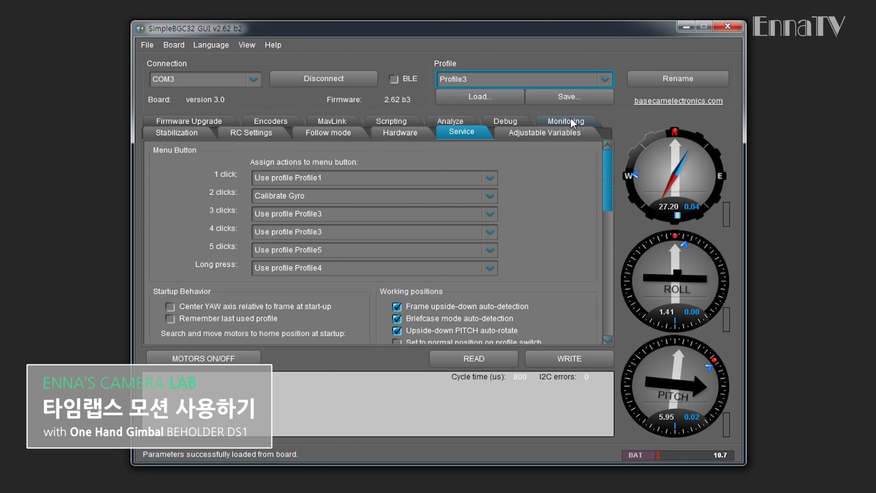
pyautogui.click(608, 79)
pyautogui.click(568, 95)
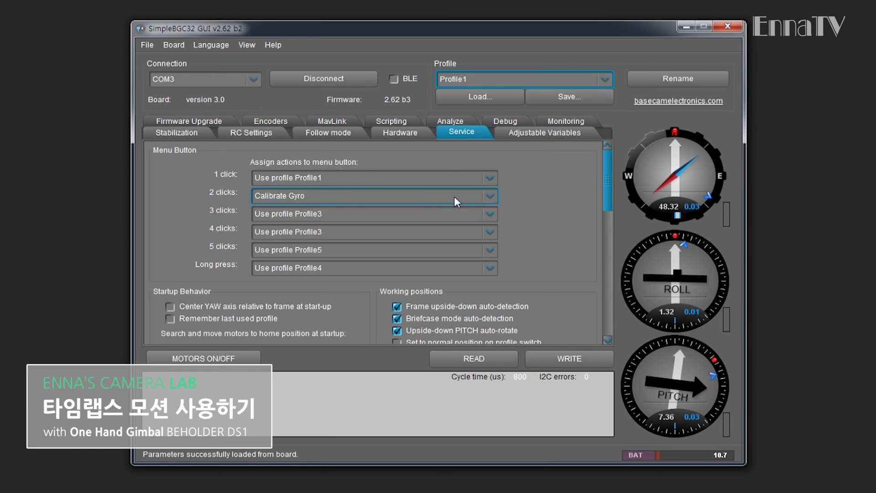
# - Assign the Calibrate Gyro action to 5 clicks of the menu button
pyautogui.click(452, 250)
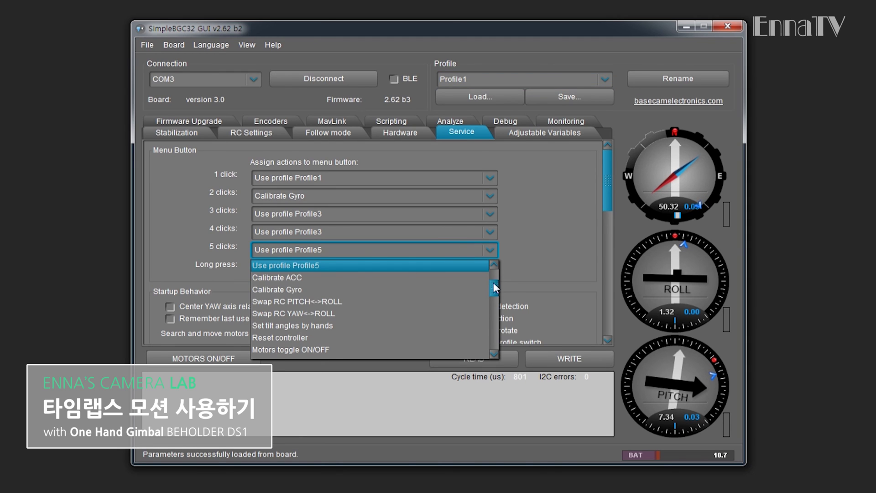
pyautogui.moveTo(492, 286); pyautogui.dragTo(493, 283)
pyautogui.moveTo(493, 272); pyautogui.dragTo(497, 279)
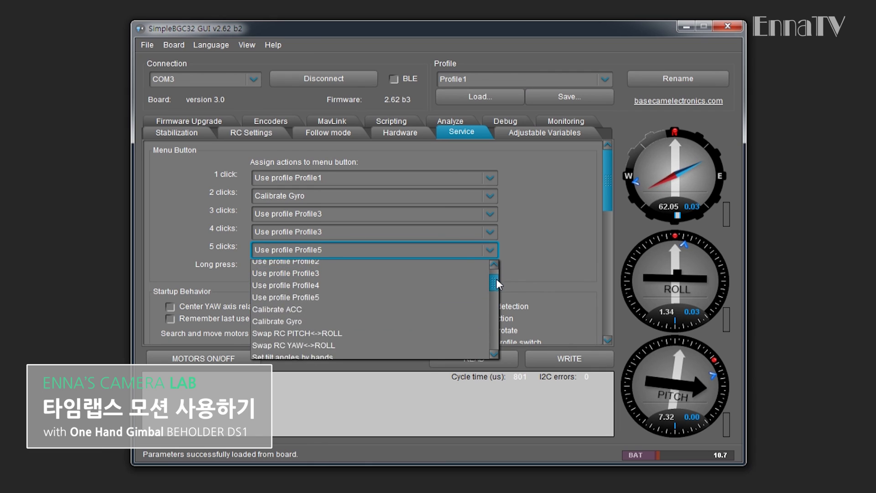
pyautogui.click(338, 316)
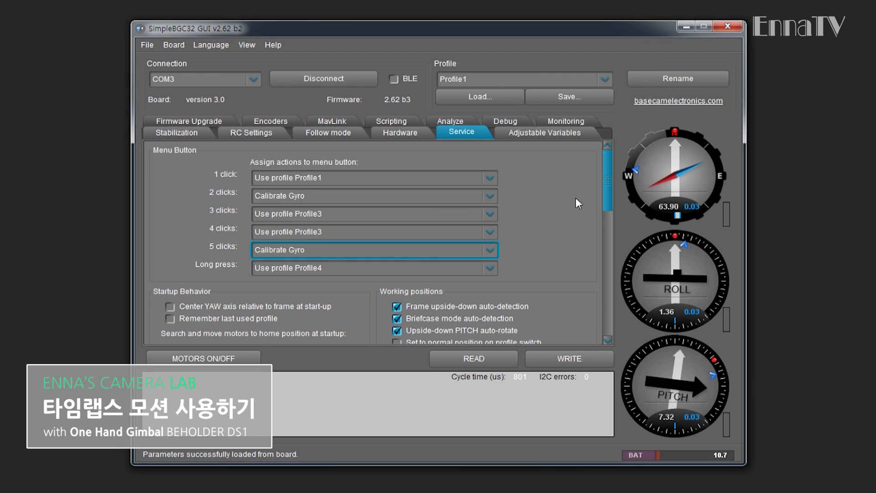
# - Assign the action "Setup and start time-lapse motion" to 3 clicks of the menu button
pyautogui.click(489, 215)
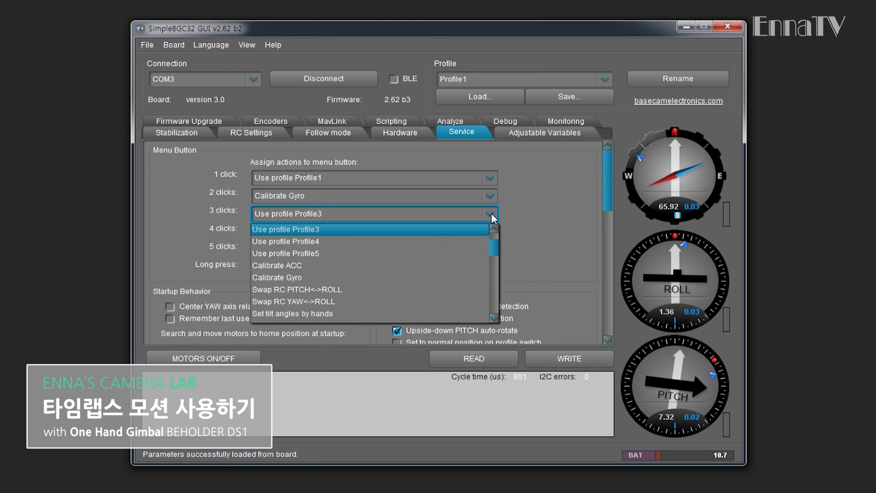
pyautogui.moveTo(495, 249); pyautogui.dragTo(494, 312)
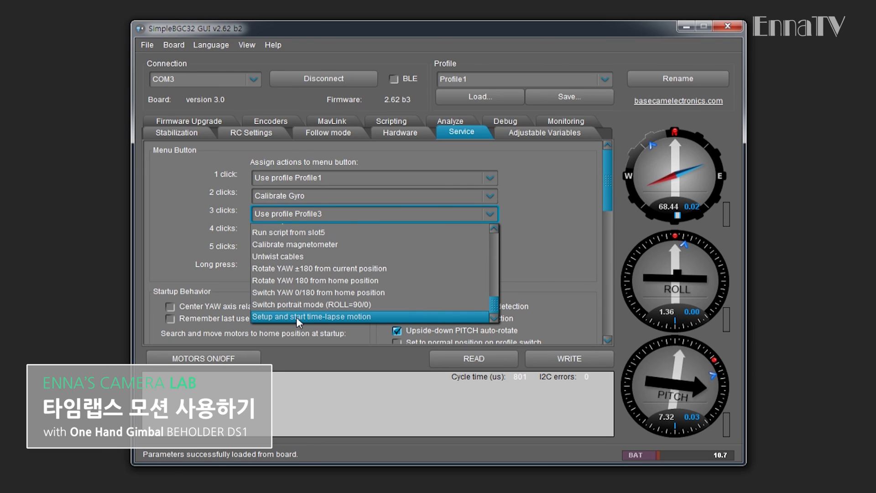
pyautogui.click(330, 316)
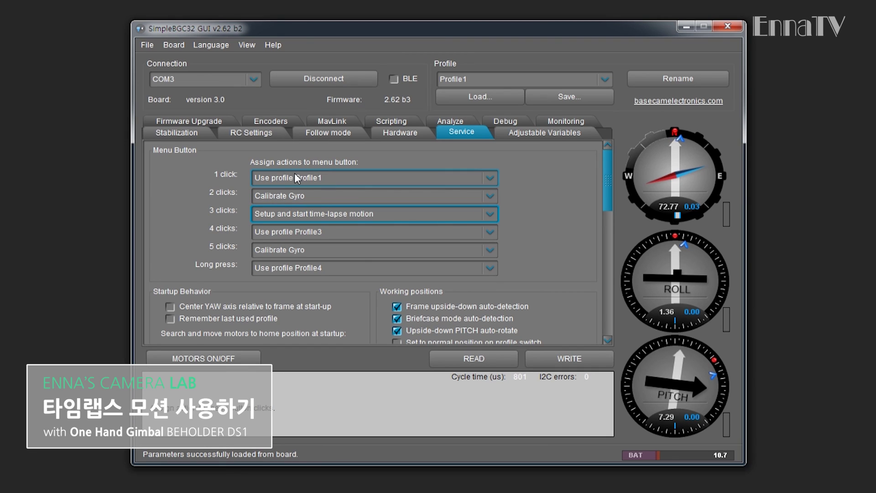
# - Assign the action "Use profile Profile2" to 2 clicks of the menu button
pyautogui.click(489, 197)
pyautogui.moveTo(492, 236); pyautogui.dragTo(497, 219)
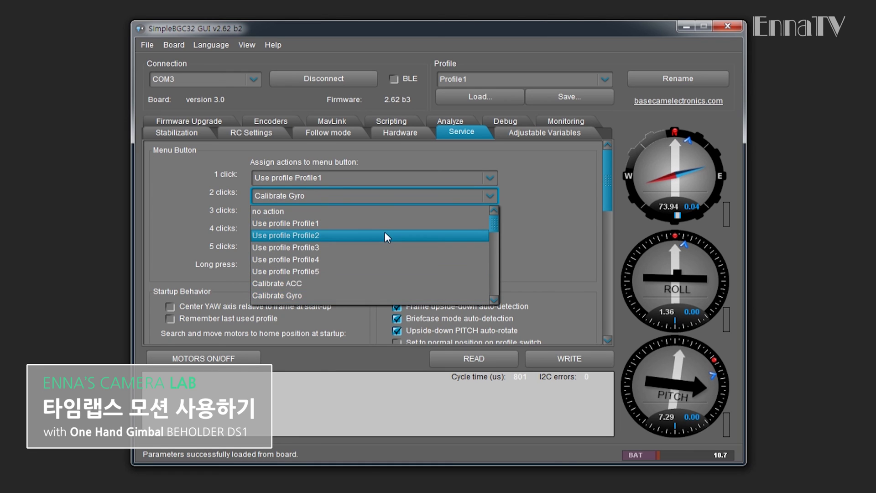
pyautogui.click(384, 234)
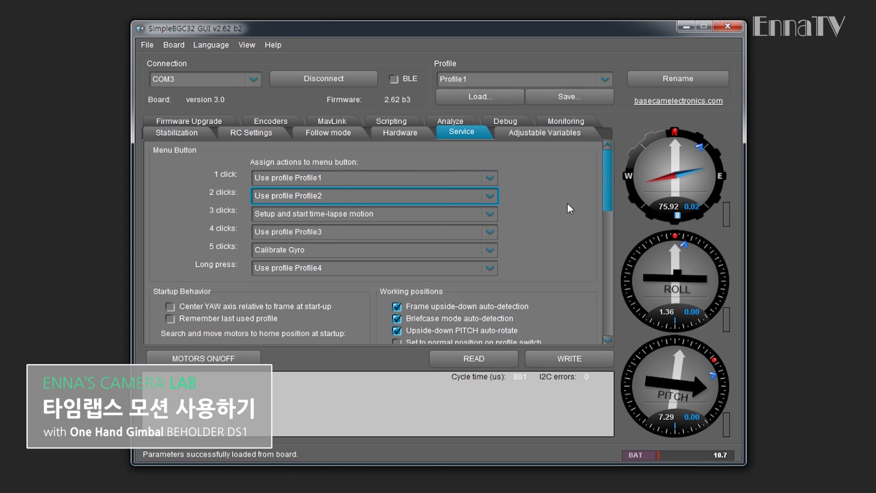
# - Set the time-lapse time to 60 seconds for Profile1 and write the settings to the board
pyautogui.moveTo(607, 169); pyautogui.dragTo(613, 223)
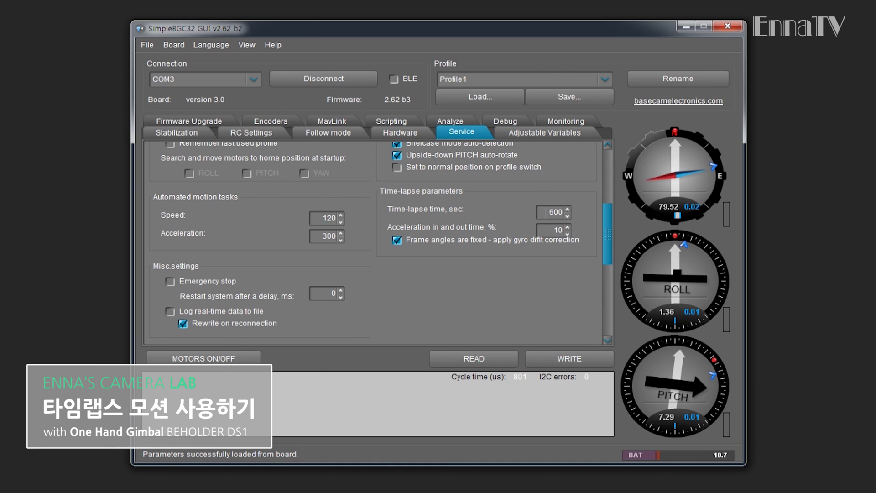
pyautogui.moveTo(545, 212); pyautogui.dragTo(575, 213)
pyautogui.write('60')
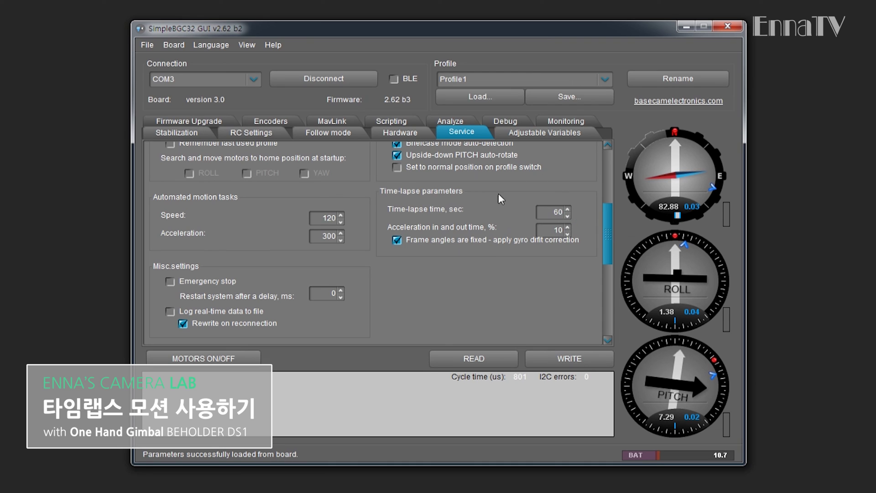
pyautogui.click(574, 358)
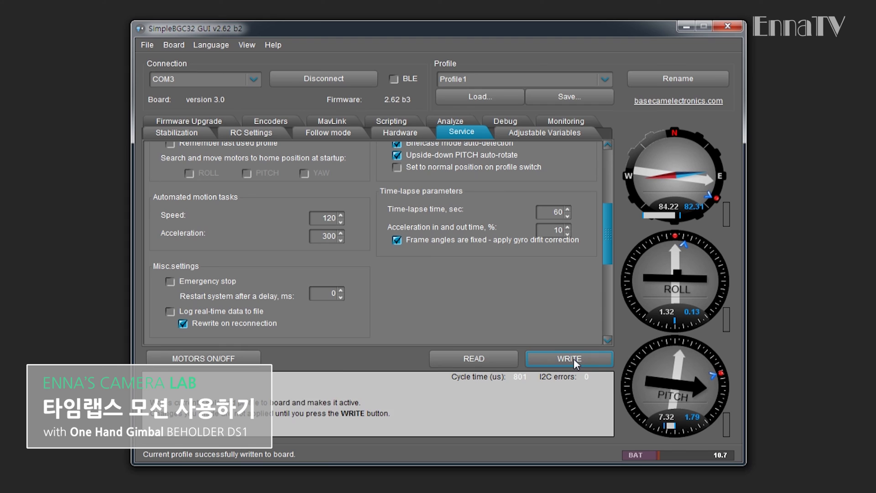
# - Switch the active profile to Profile2 and check its time-lapse time setting
pyautogui.moveTo(609, 233); pyautogui.dragTo(612, 154)
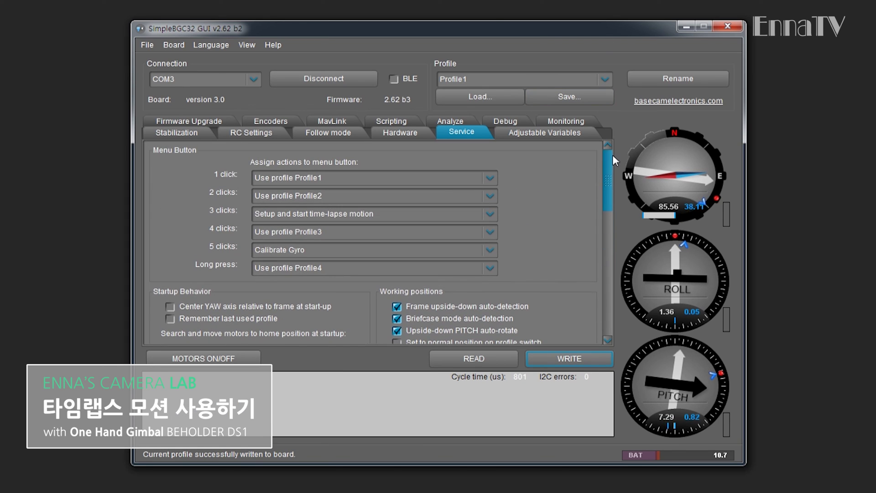
pyautogui.click(605, 78)
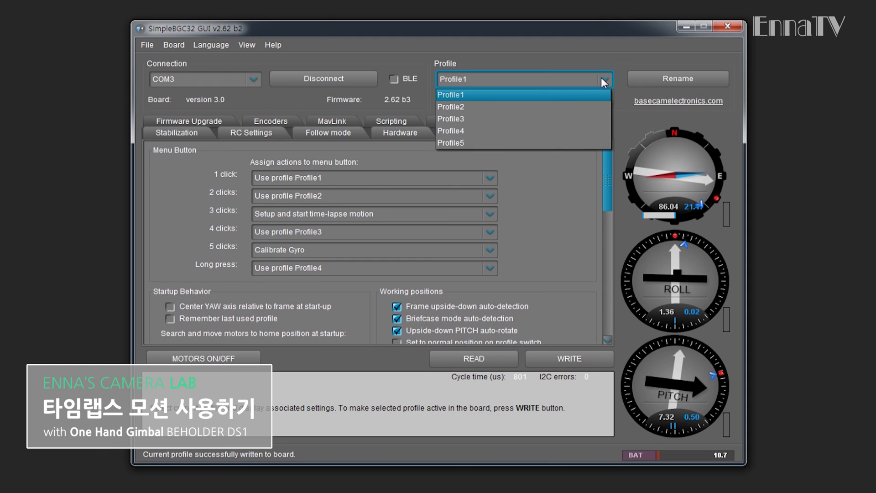
pyautogui.click(552, 108)
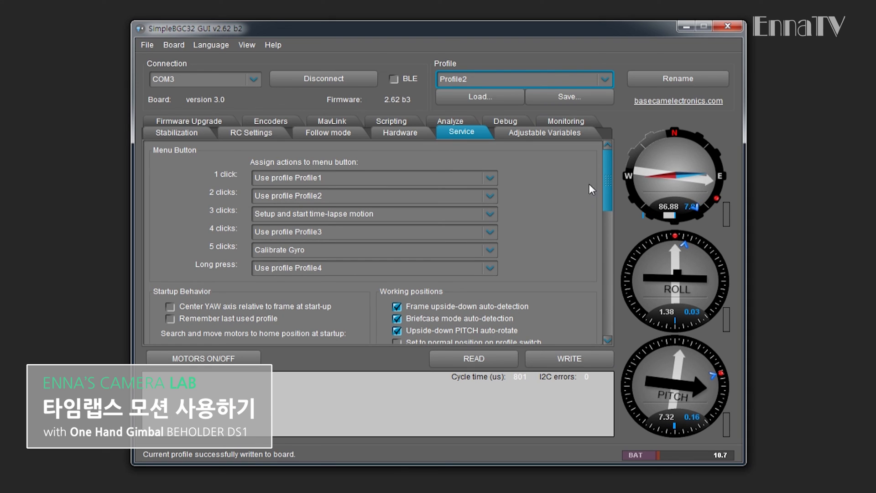
pyautogui.moveTo(610, 167); pyautogui.dragTo(610, 216)
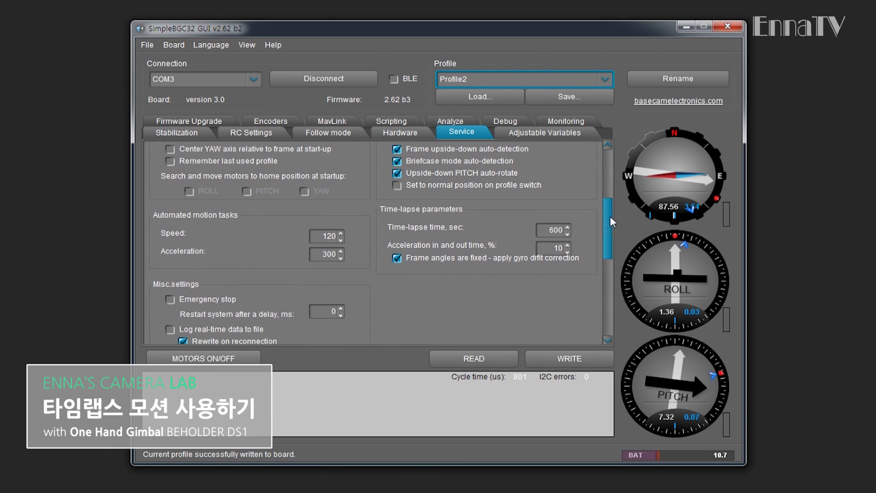
pyautogui.doubleClick(556, 230)
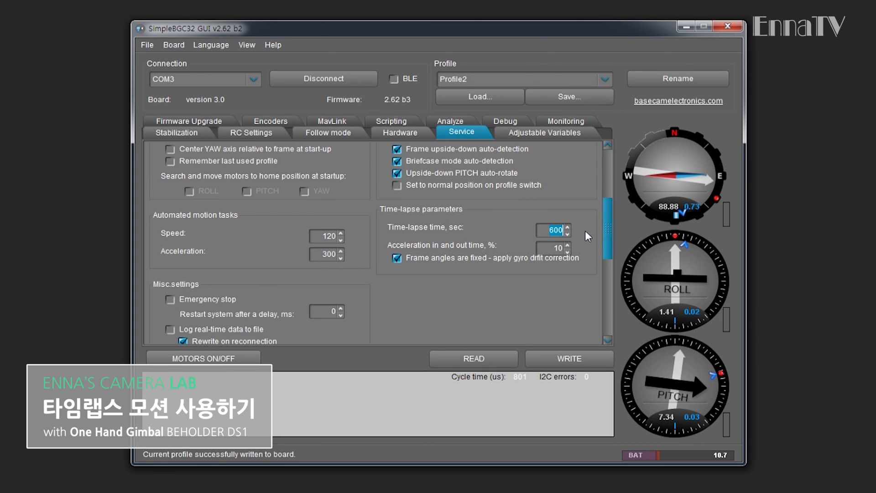
pyautogui.press('Home')
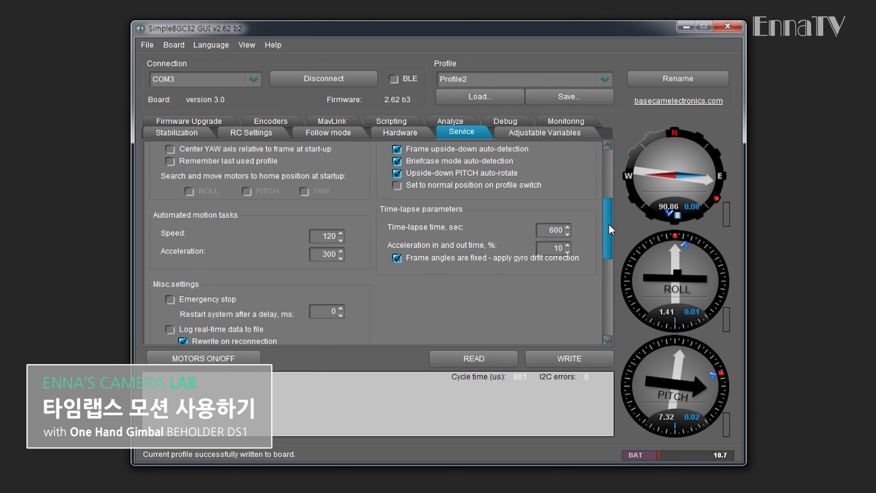
# - Review Profile2's menu button actions and time-lapse parameters, and write the profile to the board
pyautogui.moveTo(609, 227); pyautogui.dragTo(609, 156)
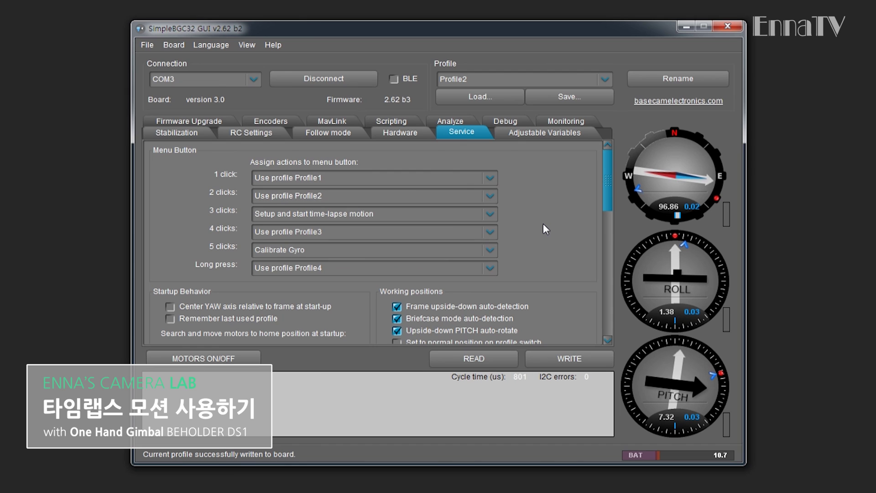
pyautogui.moveTo(607, 166)
pyautogui.mouseDown()
pyautogui.moveTo(620, 221)
pyautogui.moveTo(617, 163)
pyautogui.mouseUp()
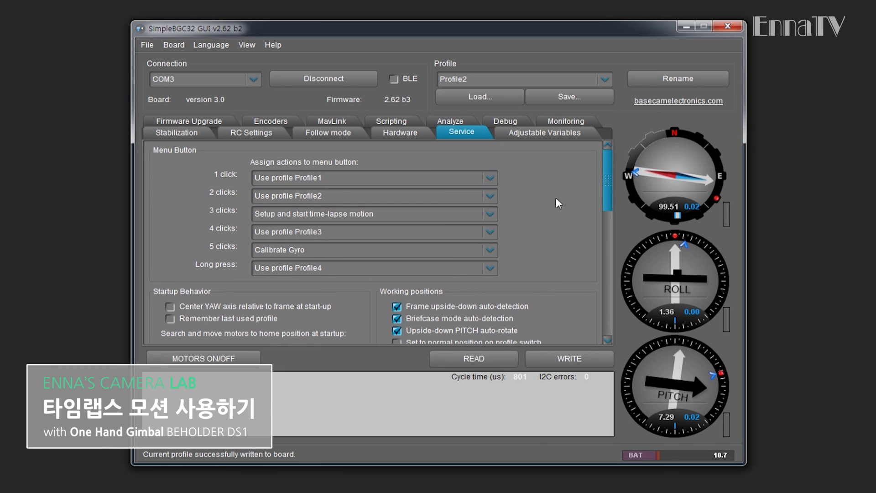
pyautogui.moveTo(607, 179); pyautogui.dragTo(624, 227)
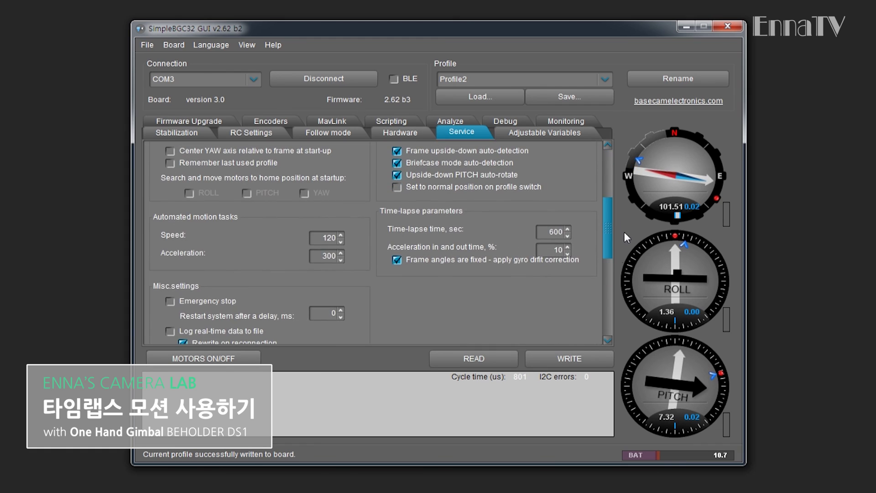
pyautogui.click(571, 358)
pyautogui.moveTo(607, 234); pyautogui.dragTo(610, 177)
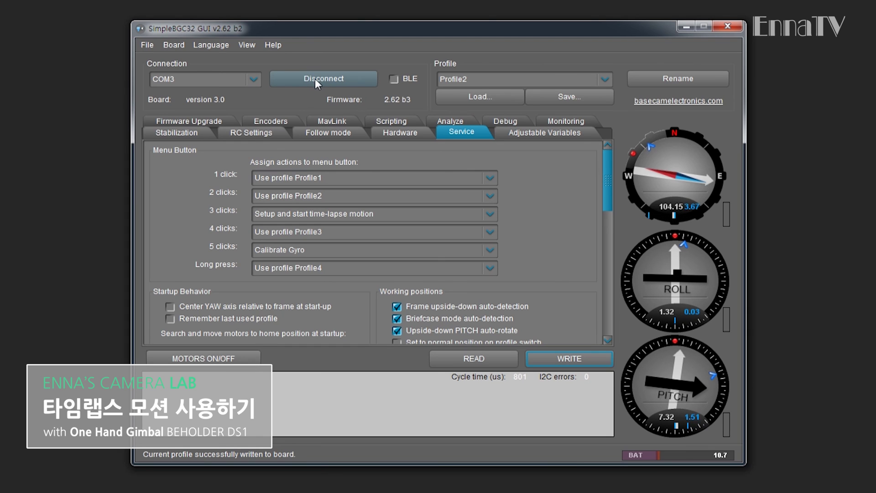
# - Enable buzzer signals for command confirmation, calibration, errors and alarms, turn on Beep with motors, and write the settings to the board
pyautogui.moveTo(609, 172); pyautogui.dragTo(621, 266)
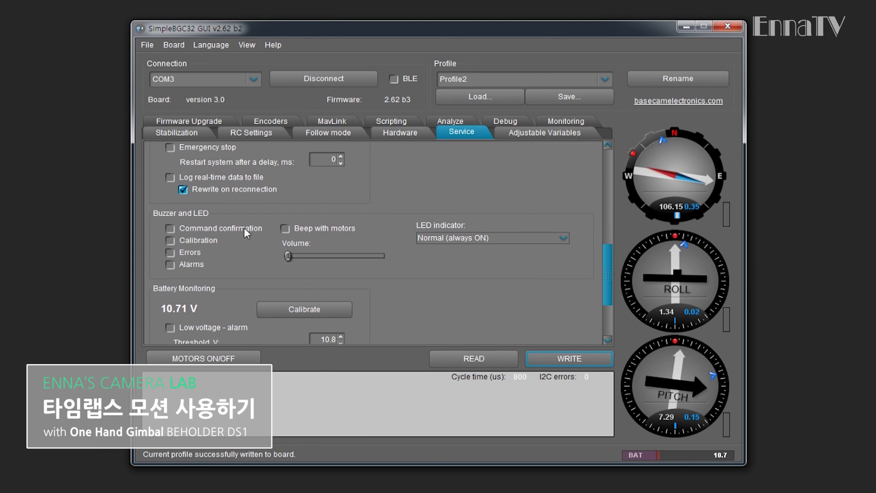
pyautogui.click(170, 228)
pyautogui.click(170, 240)
pyautogui.click(170, 252)
pyautogui.click(170, 264)
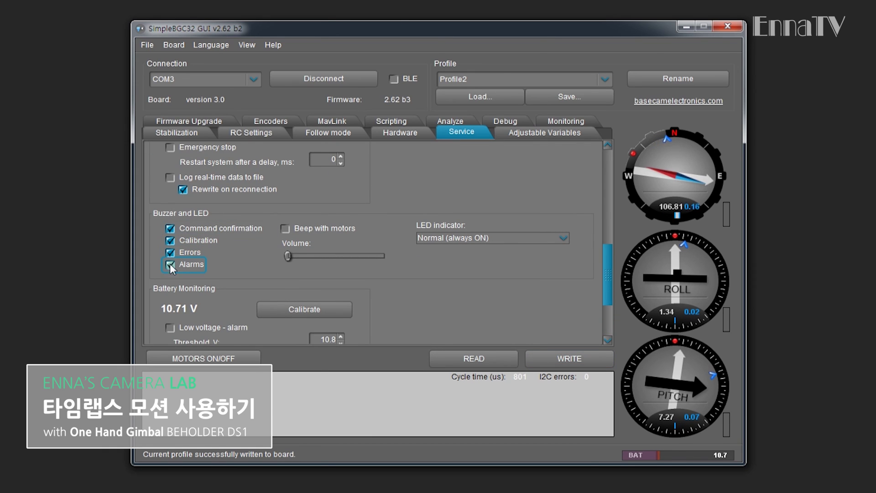
pyautogui.click(285, 228)
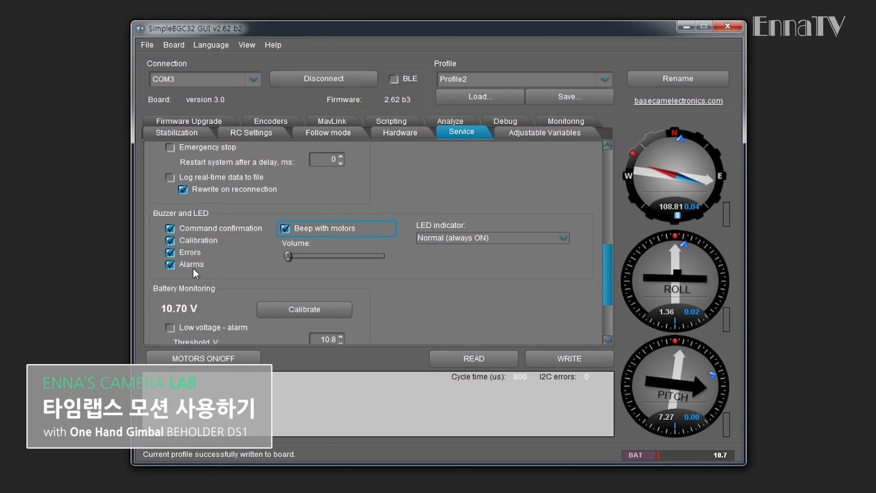
pyautogui.click(571, 357)
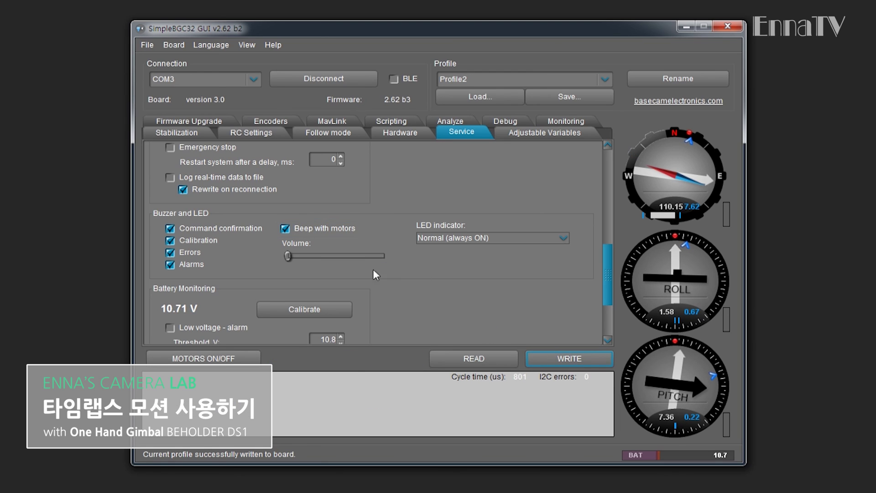
# - Raise the motor beep volume to about the middle of its range and write the change to the board
pyautogui.click(333, 254)
pyautogui.moveTo(288, 256); pyautogui.dragTo(331, 255)
pyautogui.click(574, 358)
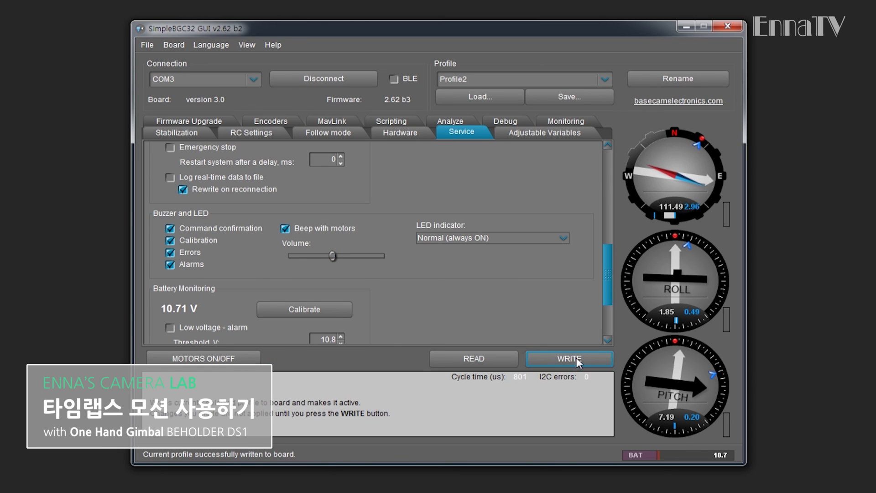